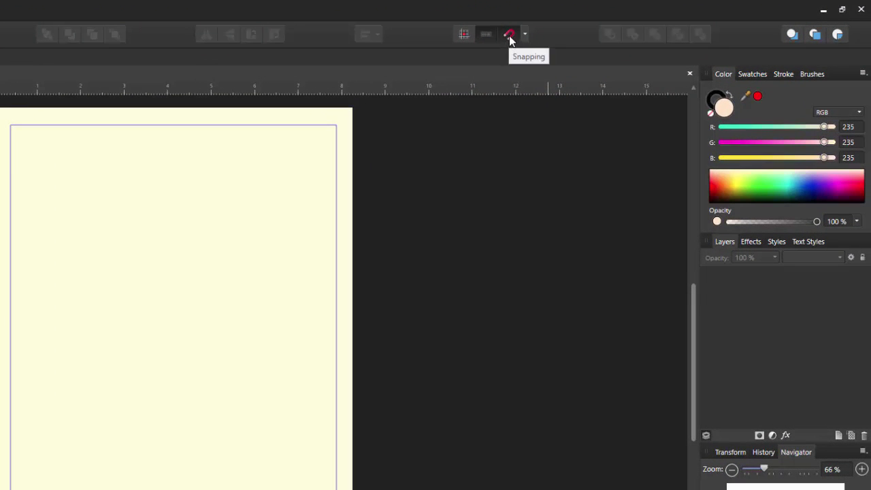
pyautogui.click(509, 36)
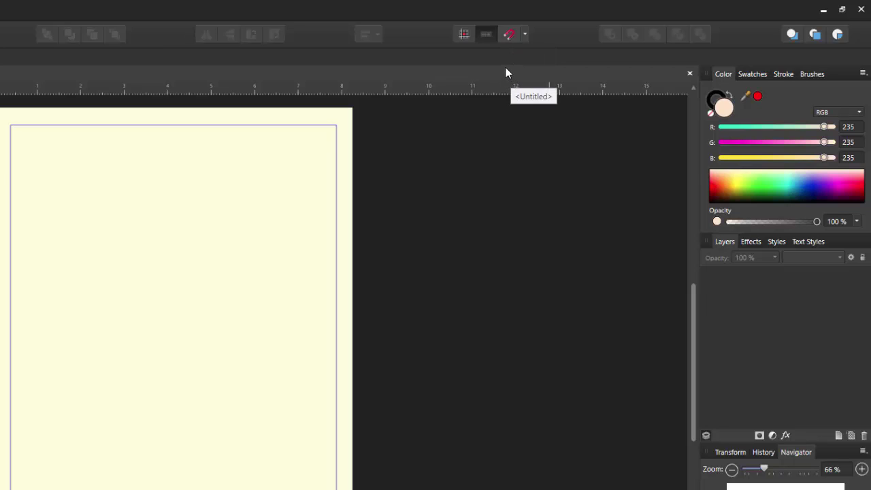
pyautogui.click(507, 35)
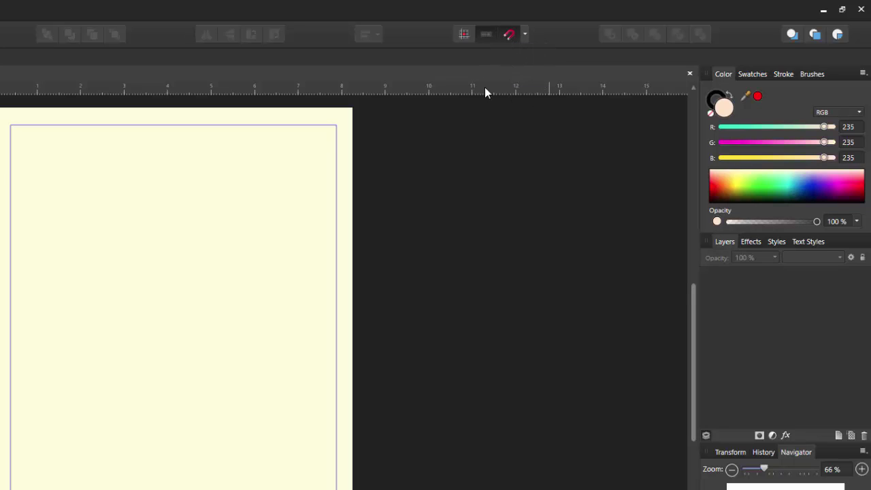
pyautogui.click(524, 34)
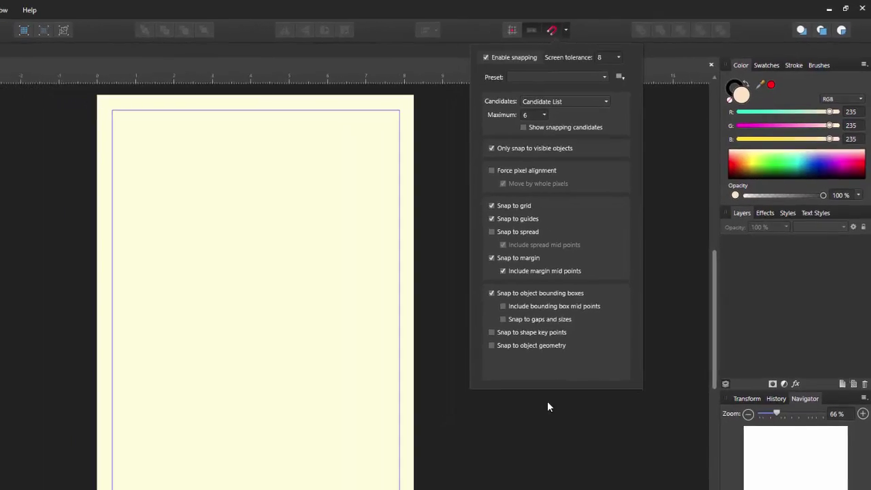
pyautogui.click(504, 463)
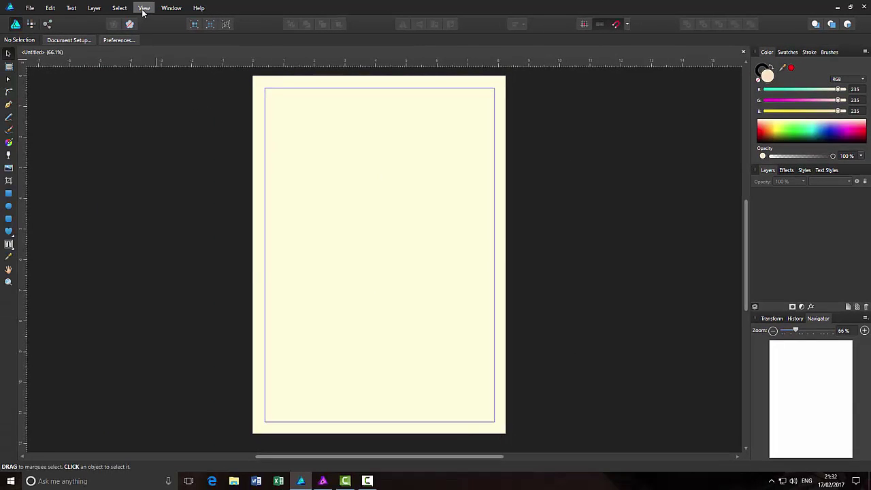
pyautogui.click(143, 8)
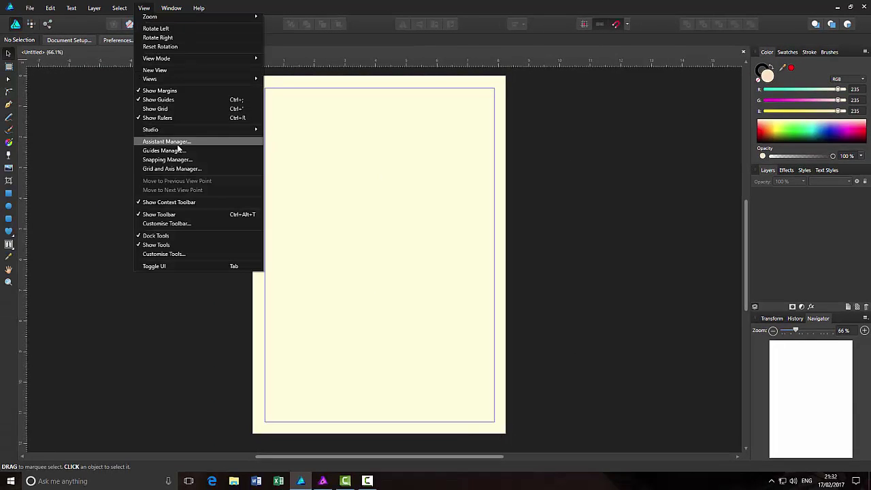
pyautogui.click(177, 160)
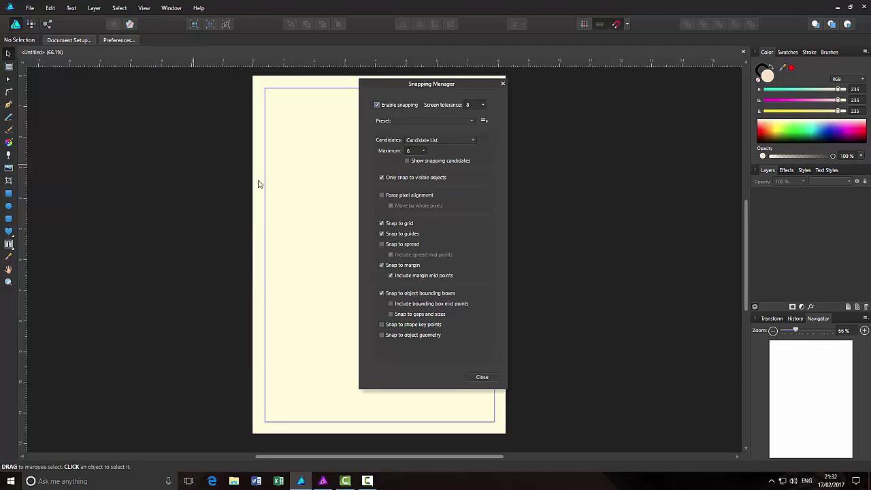
pyautogui.click(502, 84)
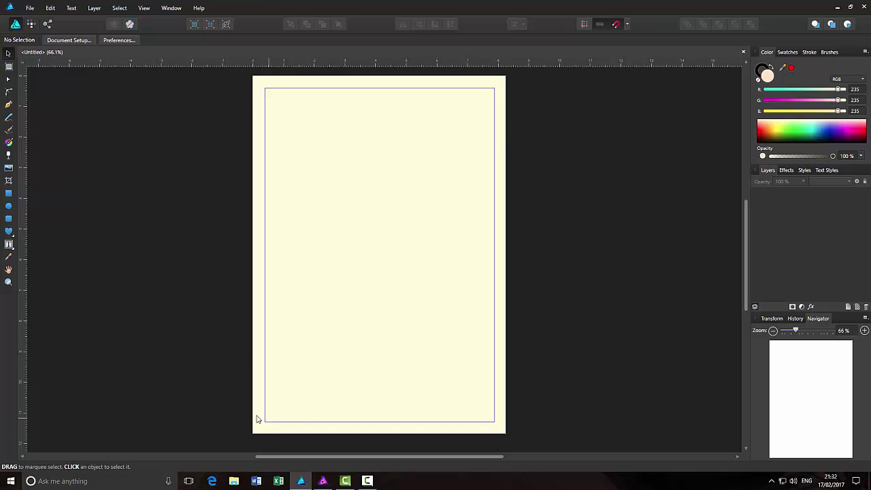
# In Affinity Photo, show the snapping options: force pixel alignment, snap to spread and mid-points enabled
pyautogui.click(322, 480)
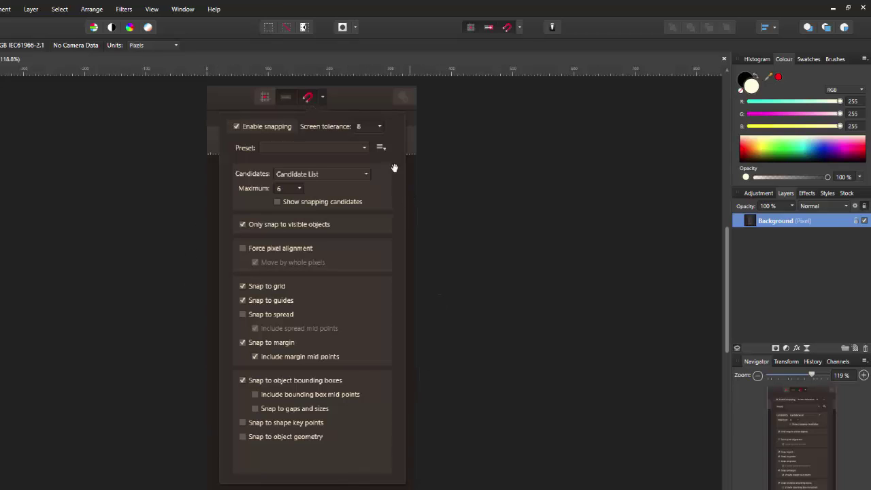
pyautogui.click(519, 28)
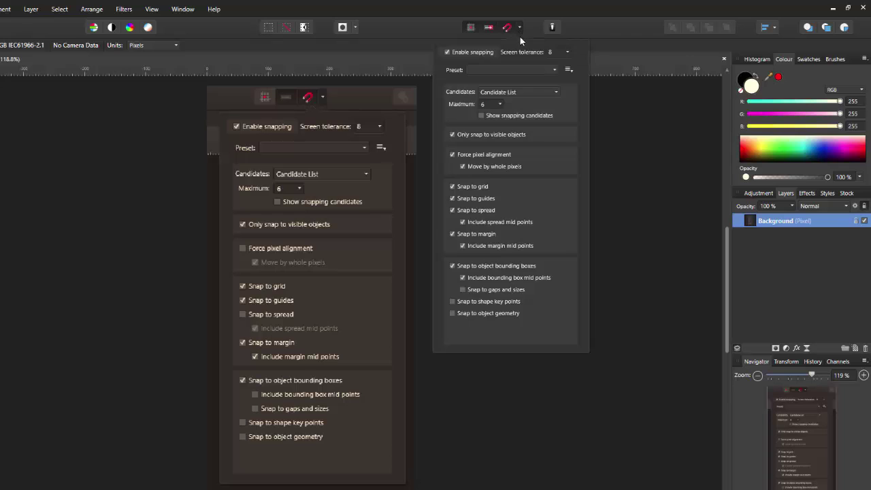
pyautogui.click(556, 92)
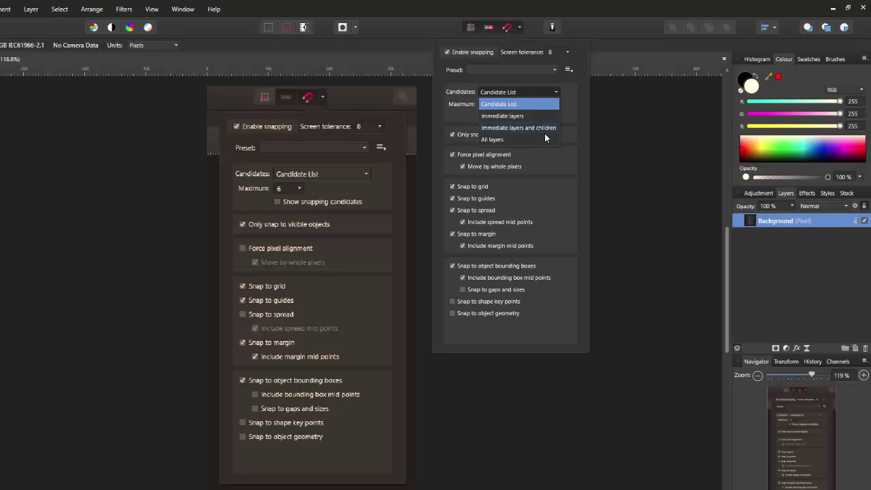
pyautogui.click(583, 109)
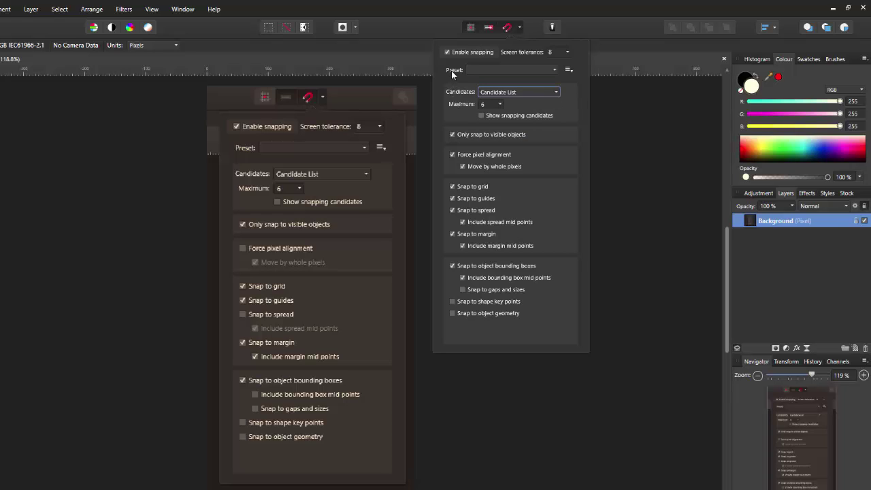
pyautogui.click(555, 70)
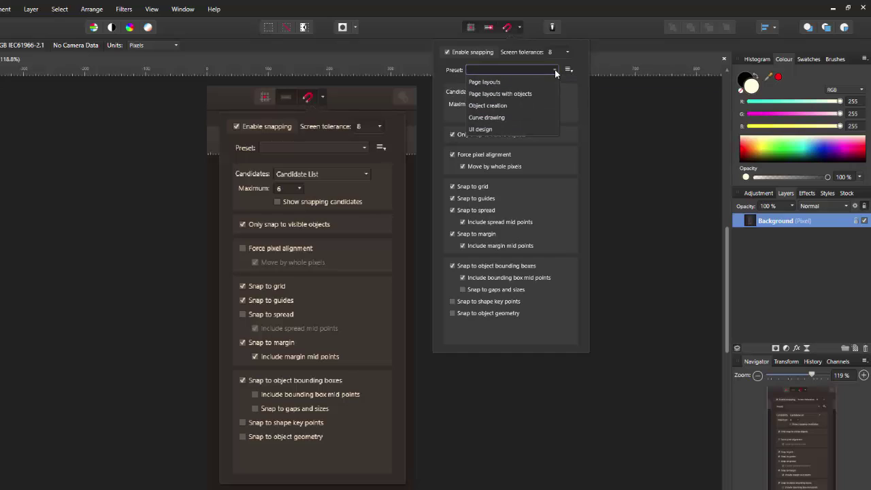
pyautogui.click(580, 100)
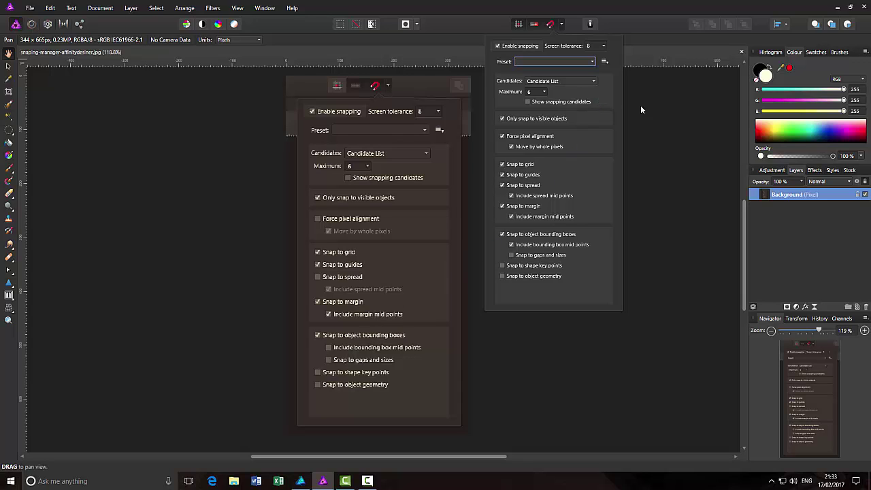
# Back in Affinity Designer, tick Snap to spread and Include bounding box mid points in snapping options
pyautogui.click(301, 480)
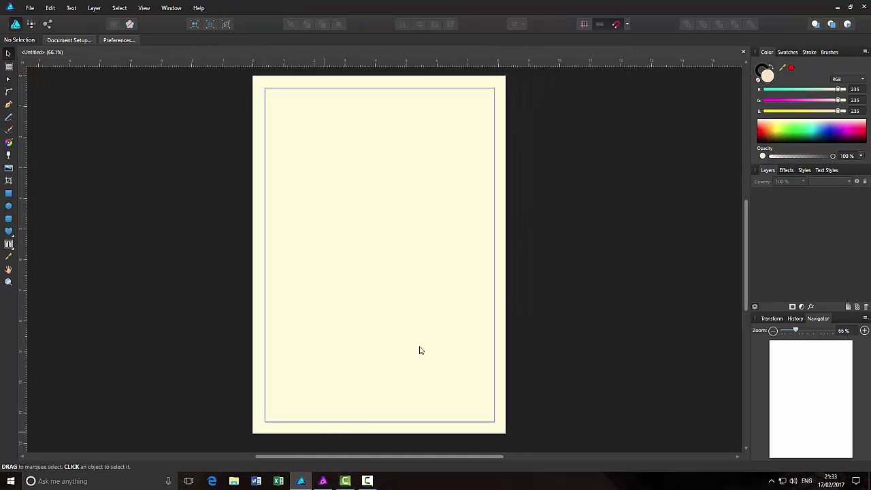
pyautogui.click(626, 25)
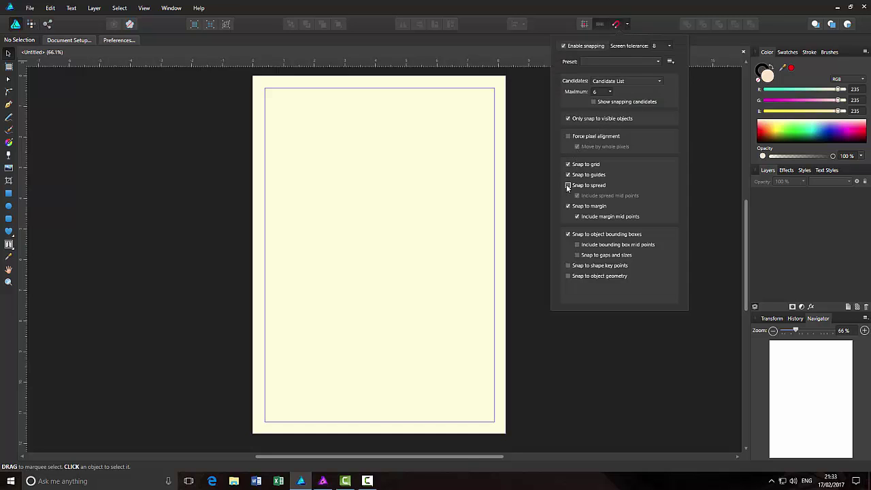
pyautogui.click(568, 185)
pyautogui.click(577, 244)
pyautogui.click(531, 221)
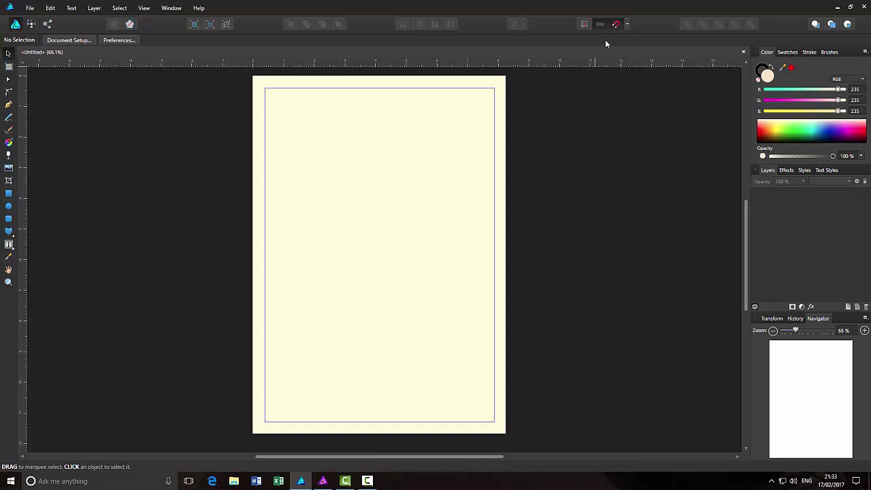
# Close the old document and create a new Print A4 page in inches with 0.394 in margins
pyautogui.click(743, 53)
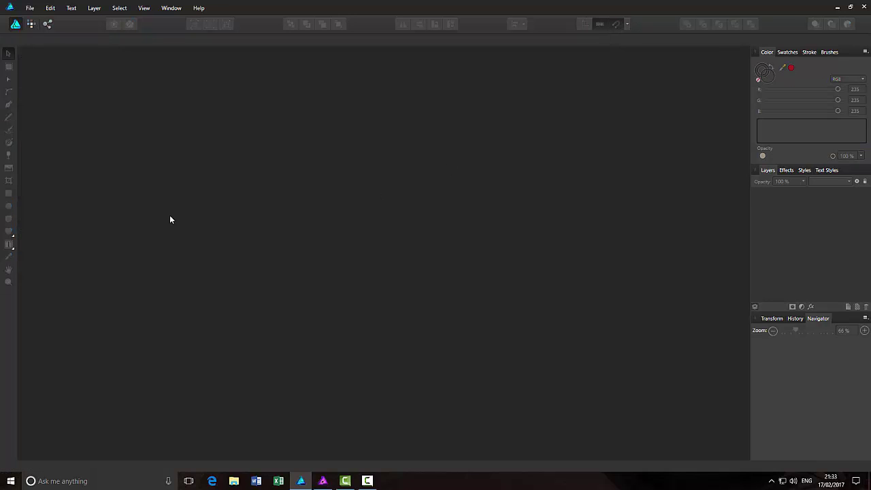
pyautogui.click(30, 8)
pyautogui.click(39, 27)
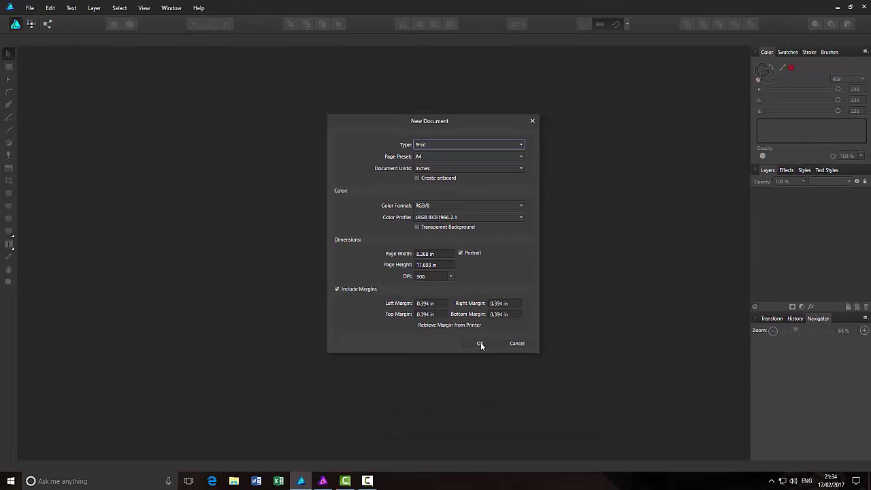
pyautogui.click(480, 343)
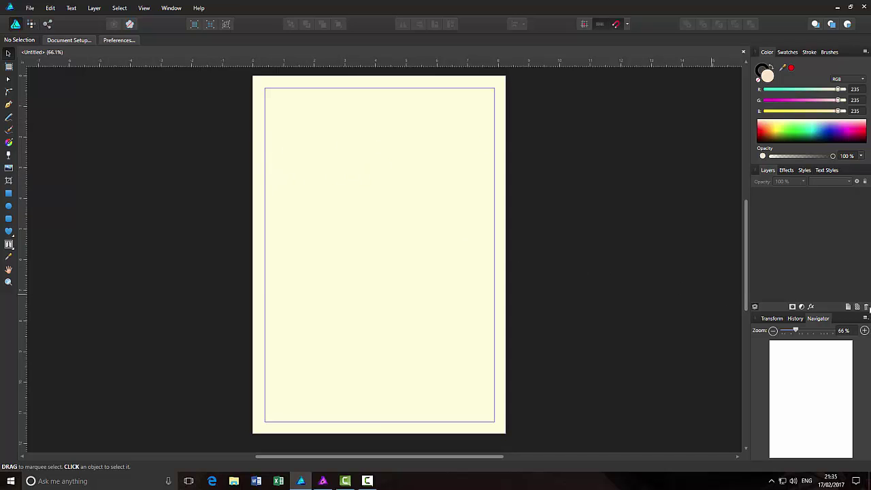
# Add a pixel layer and fill it with solid blue RGB 34, 43, 255
pyautogui.click(857, 307)
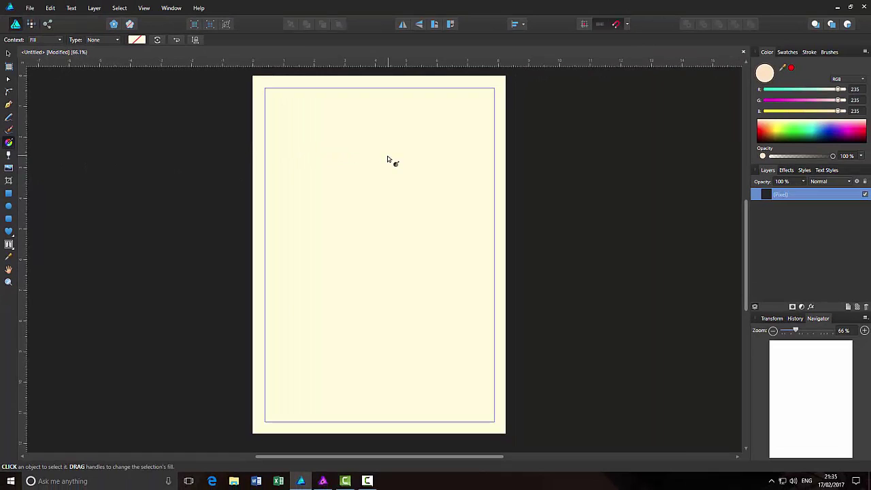
pyautogui.click(465, 139)
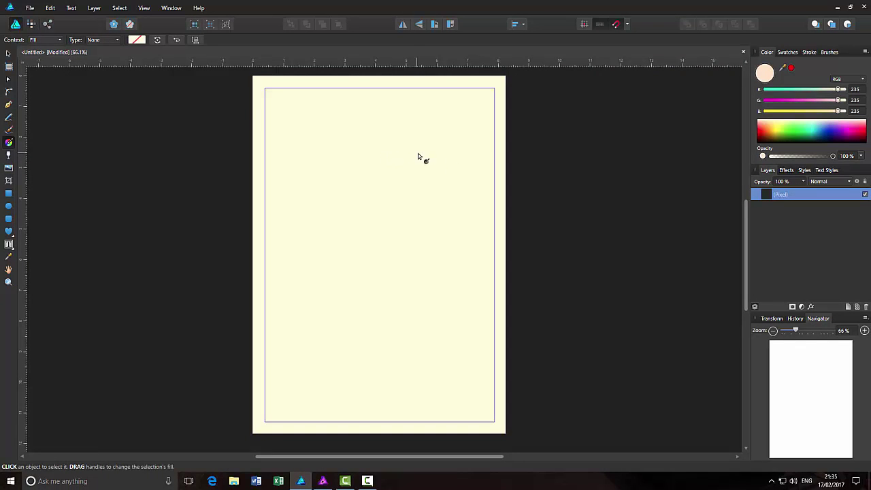
pyautogui.click(828, 129)
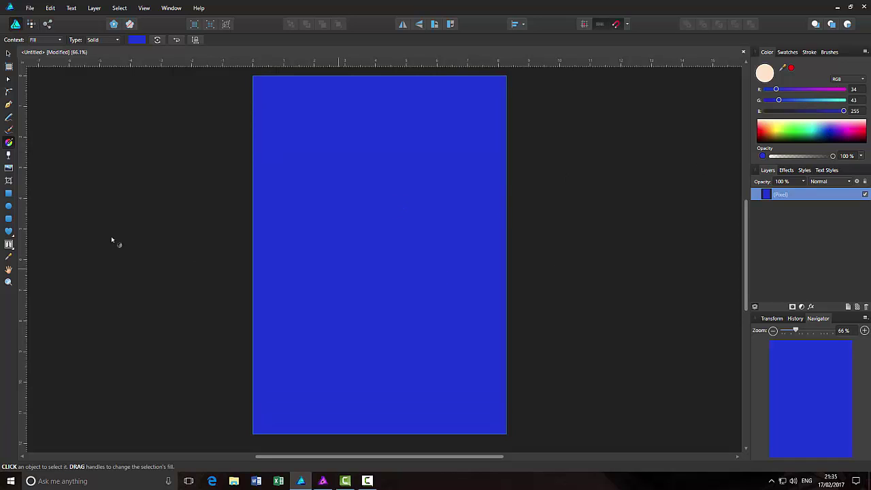
# Select the Rectangle Tool (M) from the Tools panel
pyautogui.click(264, 160)
pyautogui.click(9, 194)
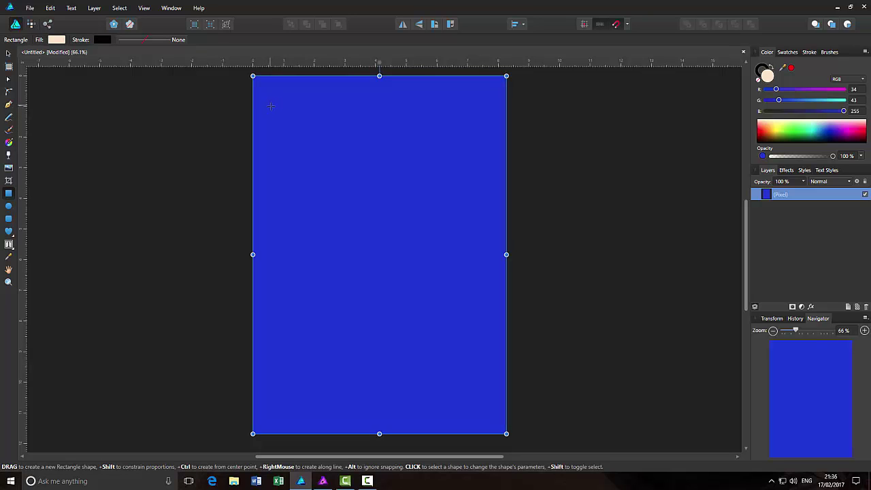
# Drag out a small peach rectangle near the page's top-left corner
pyautogui.moveTo(270, 104); pyautogui.dragTo(329, 140)
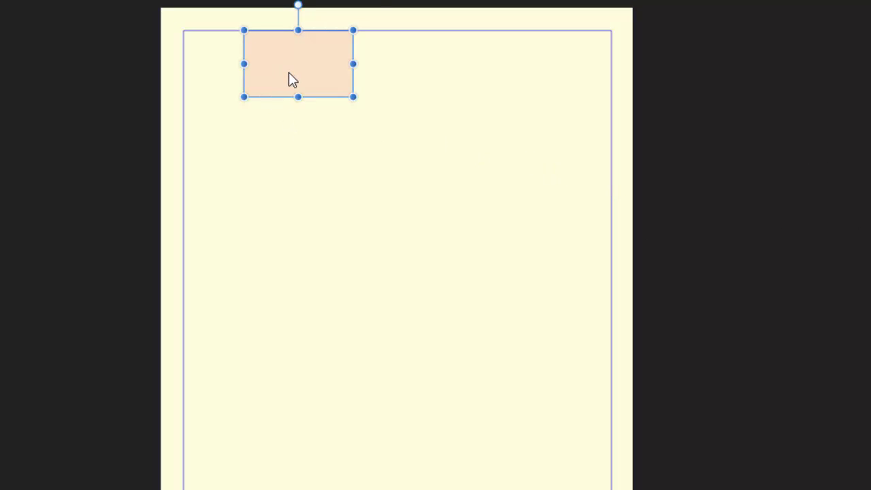
# Drag the peach rectangle until it snaps against both the top and left margin guides
pyautogui.moveTo(288, 75); pyautogui.dragTo(289, 91)
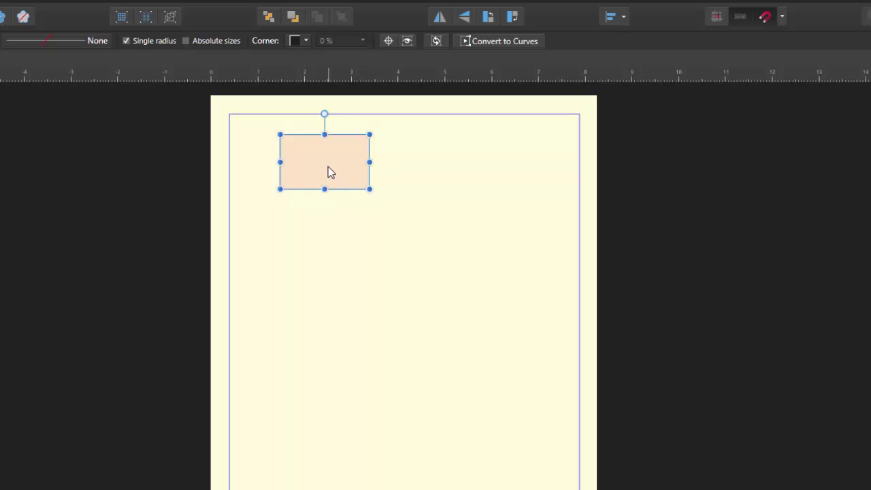
pyautogui.moveTo(327, 165); pyautogui.dragTo(284, 179)
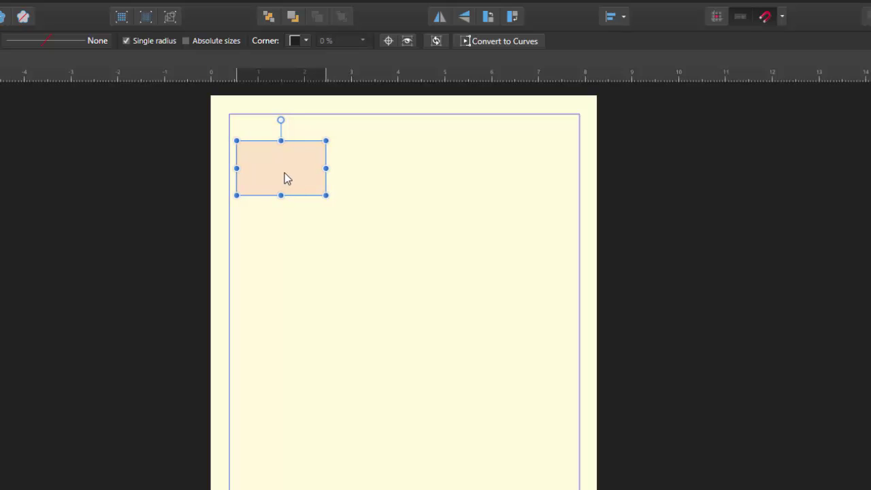
pyautogui.moveTo(284, 178); pyautogui.dragTo(284, 179)
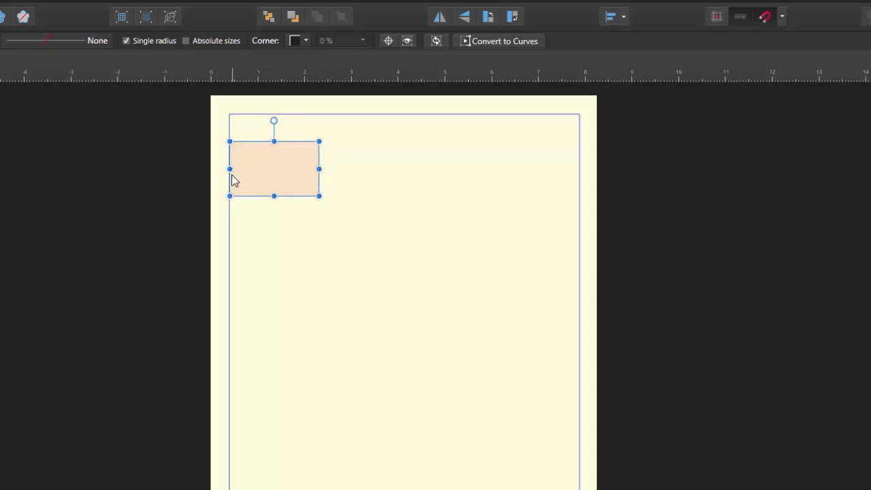
pyautogui.moveTo(255, 172); pyautogui.dragTo(264, 151)
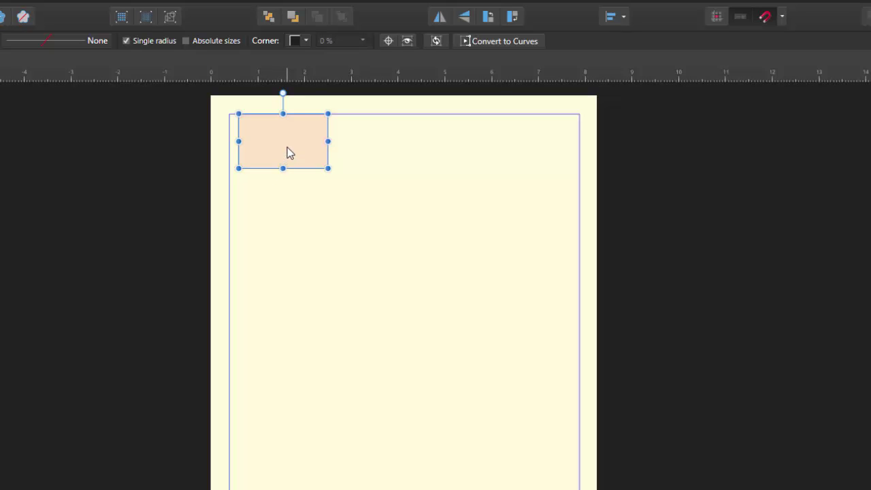
pyautogui.moveTo(285, 147); pyautogui.dragTo(283, 147)
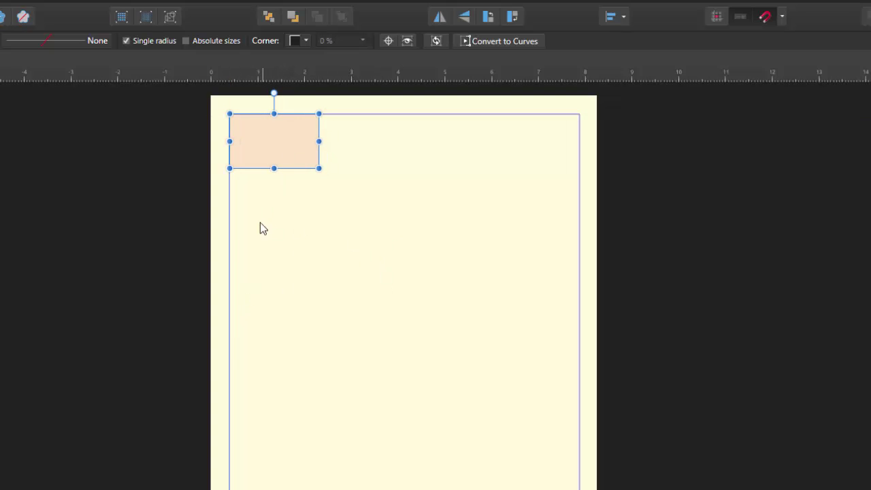
pyautogui.click(781, 16)
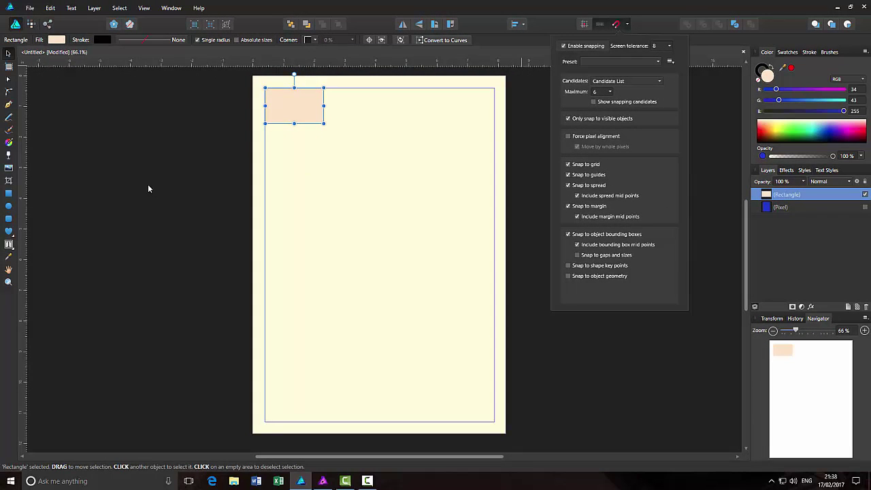
pyautogui.click(147, 184)
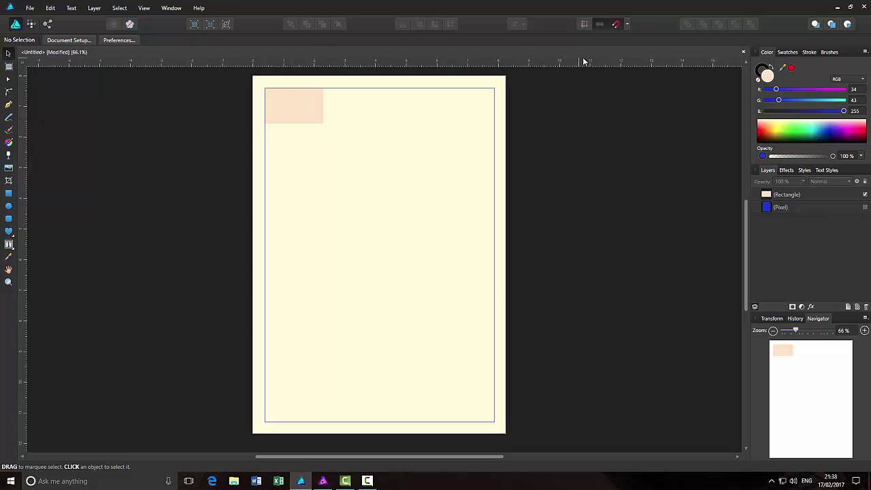
# Pull guides from the top and left rulers, then snap the rectangle's left edge to the vertical guide
pyautogui.moveTo(593, 60); pyautogui.dragTo(485, 176)
pyautogui.moveTo(20, 192); pyautogui.dragTo(351, 200)
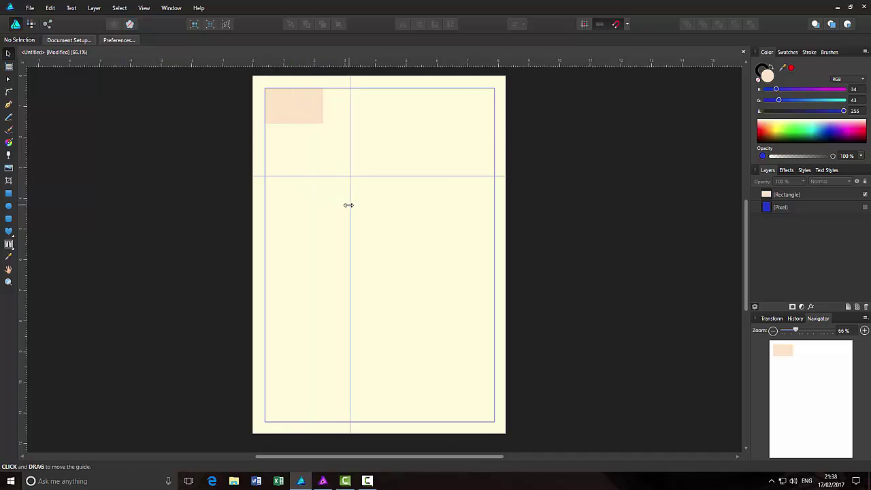
pyautogui.click(302, 107)
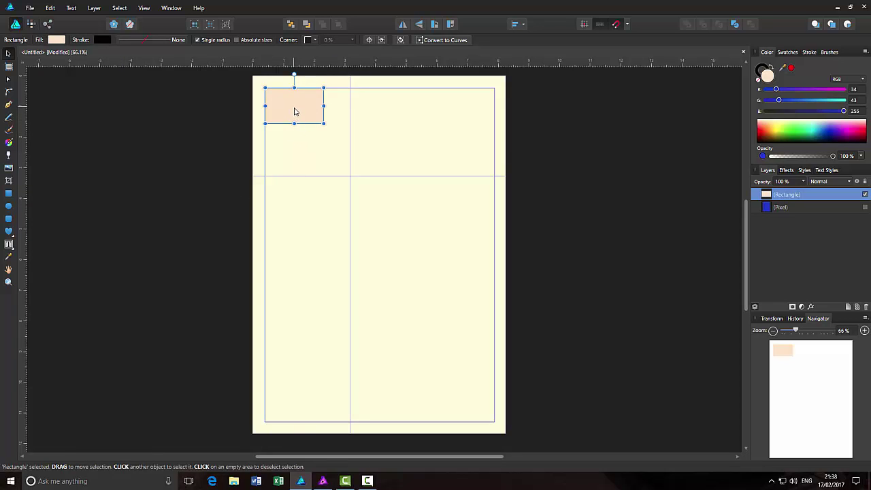
pyautogui.moveTo(294, 112); pyautogui.dragTo(317, 134)
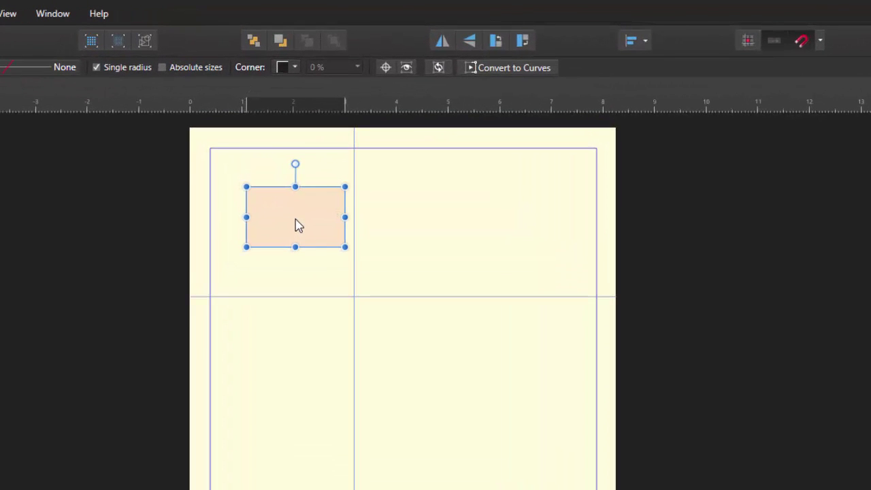
pyautogui.moveTo(295, 220); pyautogui.dragTo(298, 219)
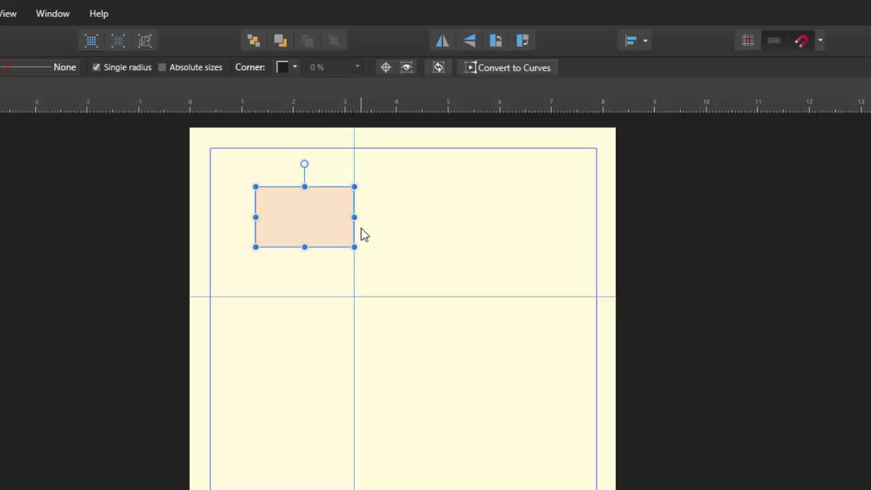
pyautogui.moveTo(317, 224); pyautogui.dragTo(303, 269)
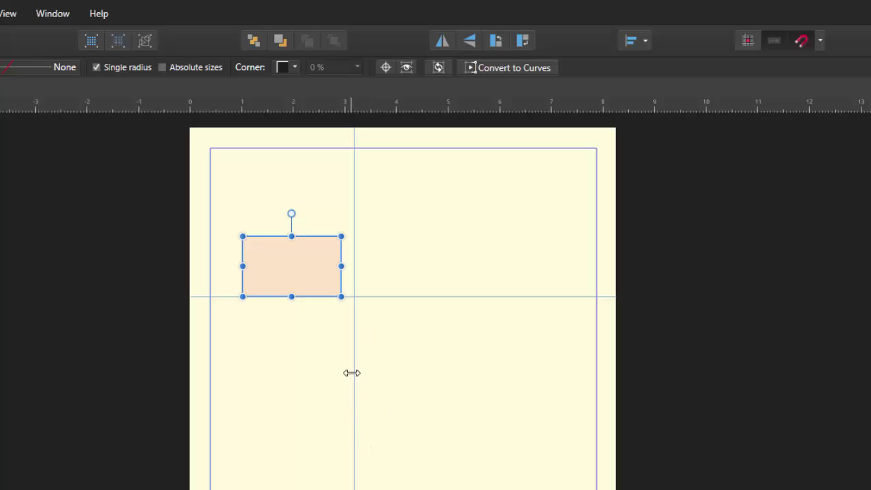
pyautogui.moveTo(283, 272); pyautogui.dragTo(404, 368)
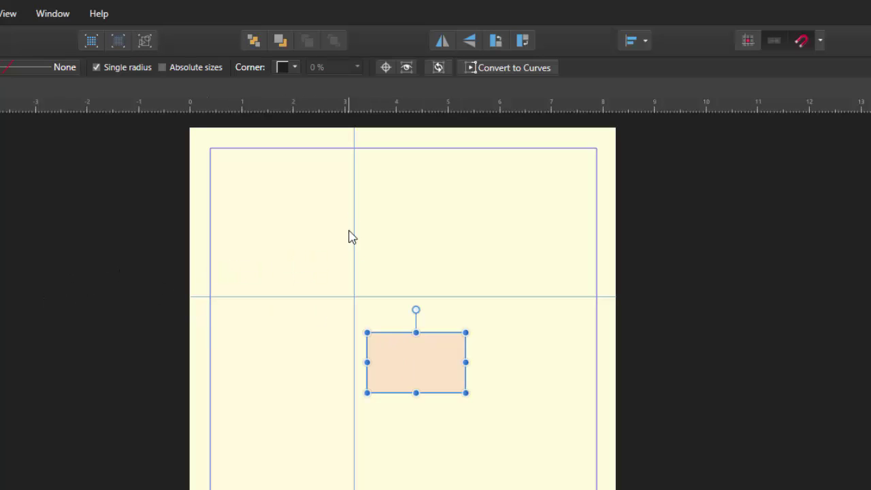
pyautogui.moveTo(407, 367); pyautogui.dragTo(394, 359)
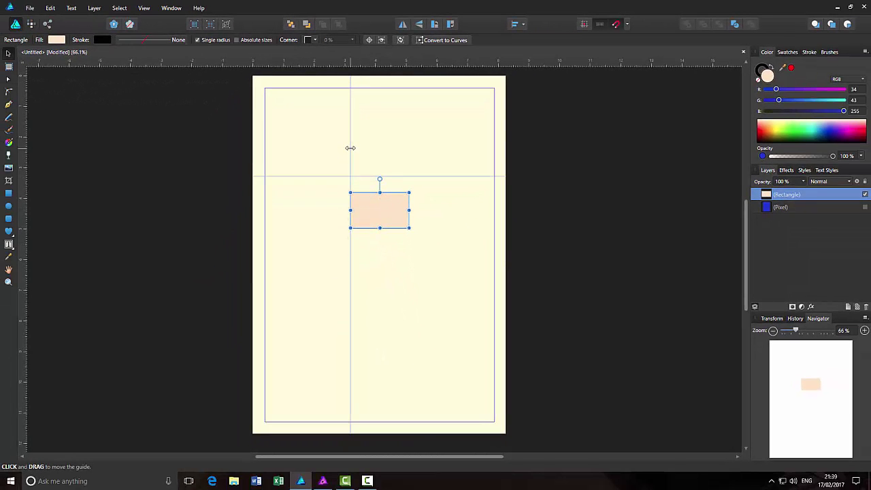
# Drag the vertical and horizontal guides back into the rulers to remove them
pyautogui.moveTo(350, 147); pyautogui.dragTo(295, 154)
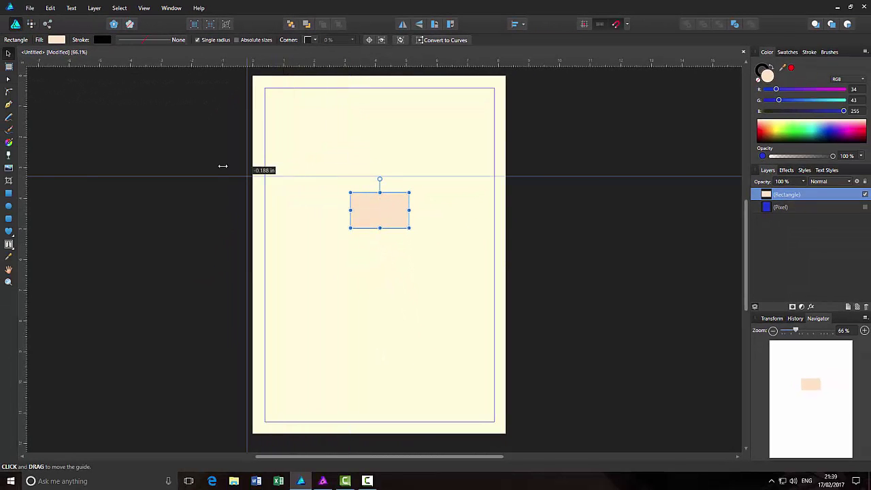
pyautogui.moveTo(204, 168); pyautogui.dragTo(15, 191)
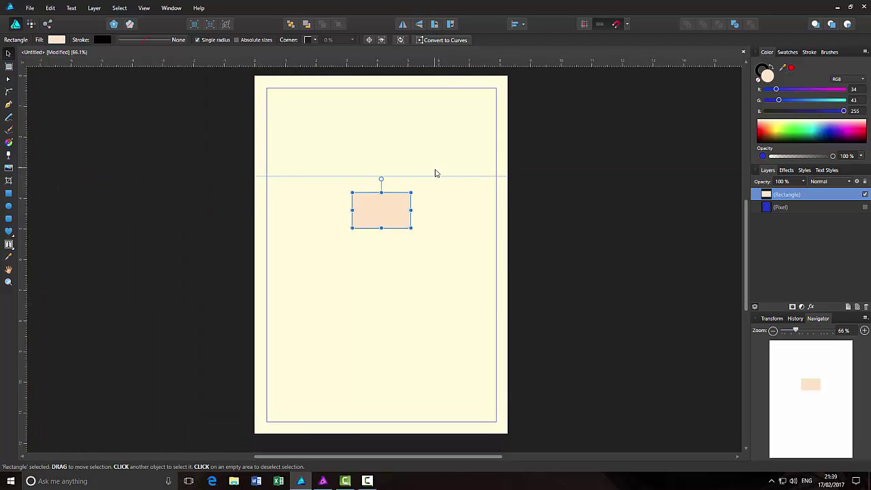
pyautogui.moveTo(436, 175); pyautogui.dragTo(432, 61)
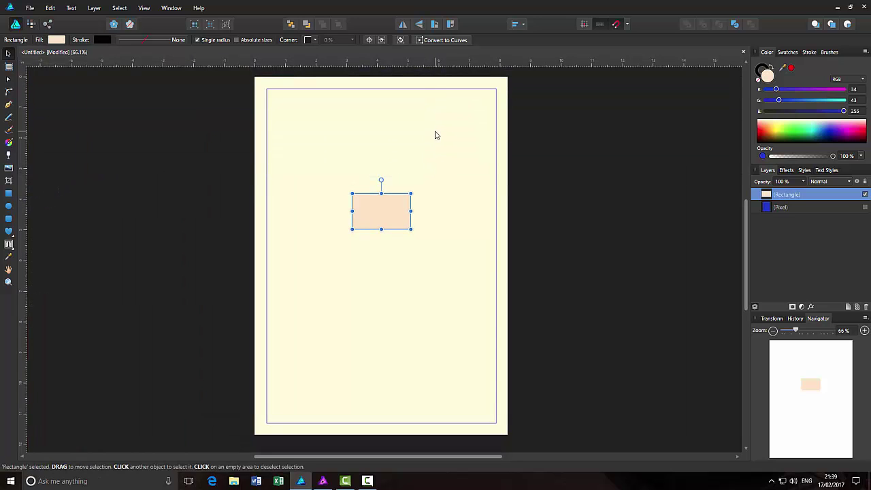
# Check the snapping options, then turn on Show Grid from the View menu
pyautogui.click(628, 26)
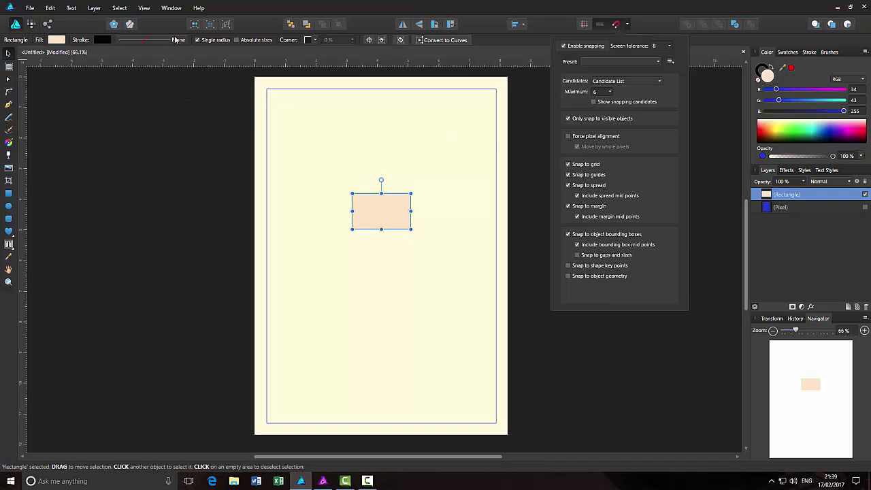
pyautogui.click(147, 10)
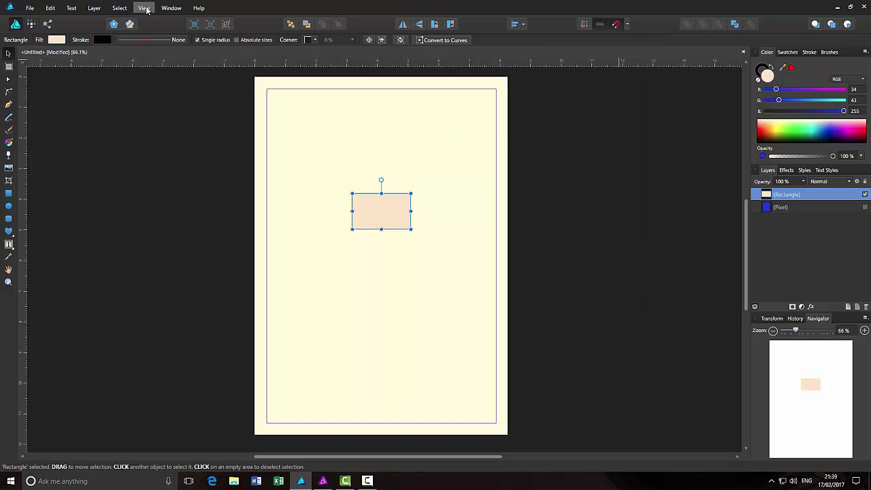
pyautogui.click(146, 9)
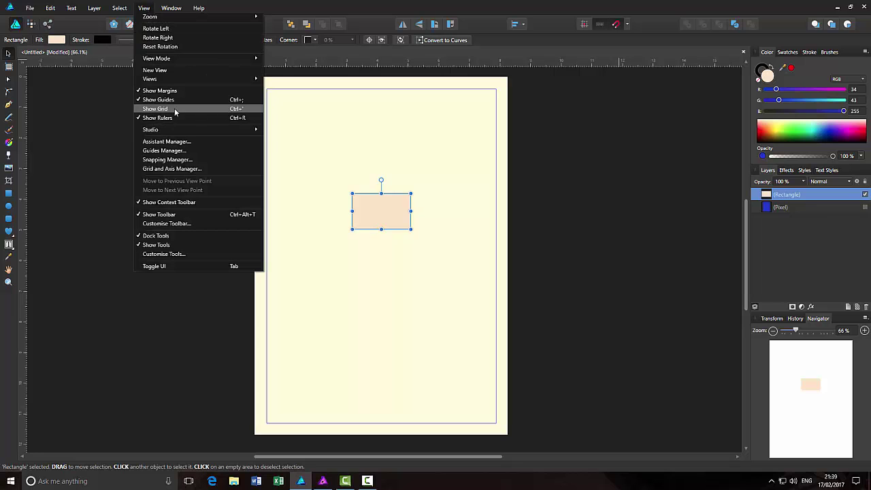
pyautogui.click(157, 110)
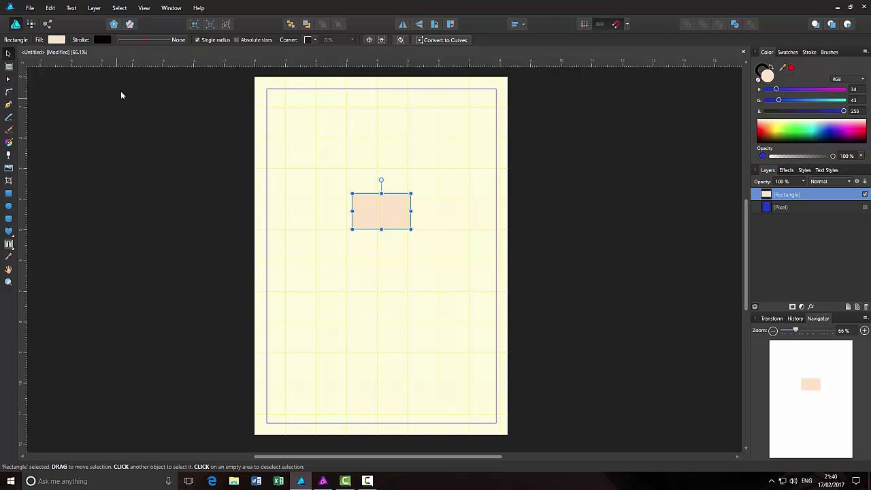
# In the grid settings, link grid and subdivision colours and set grid lines to RGB 0, 3, 15
pyautogui.click(143, 7)
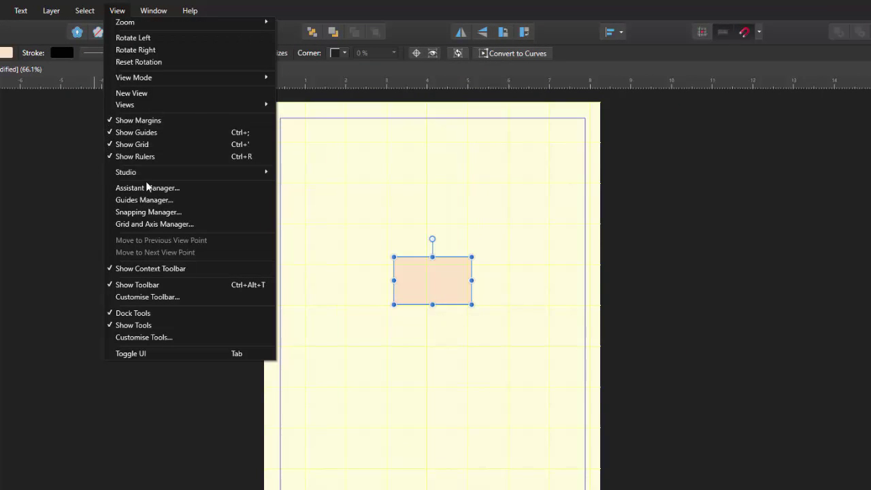
pyautogui.click(173, 229)
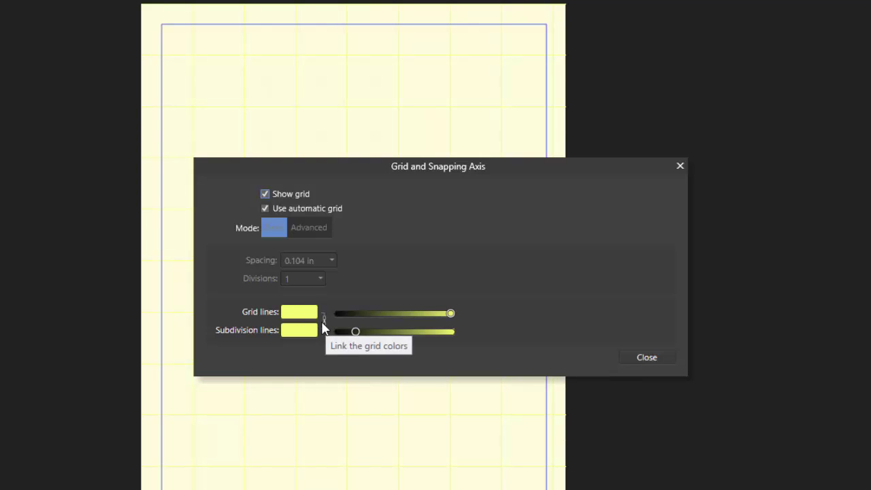
pyautogui.click(322, 318)
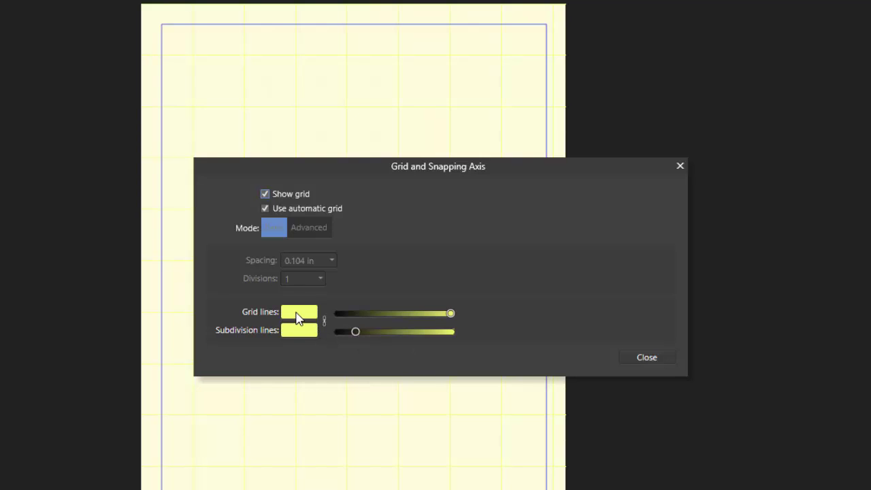
pyautogui.click(297, 316)
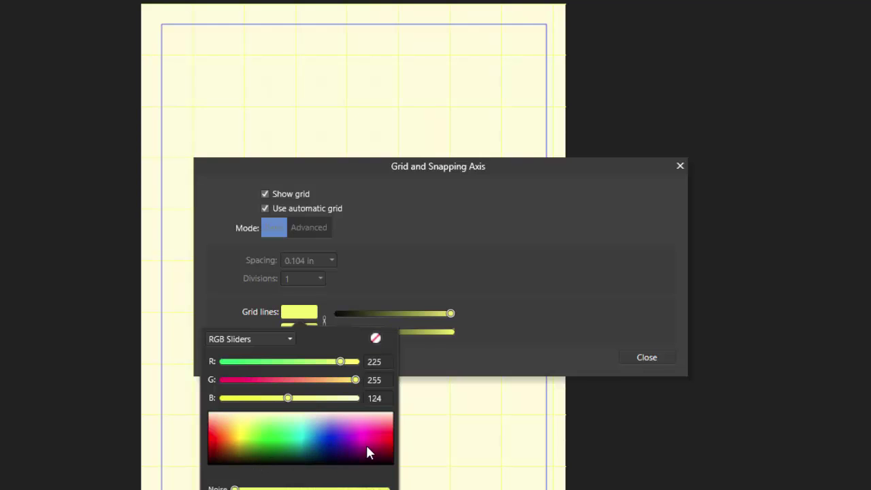
pyautogui.click(326, 464)
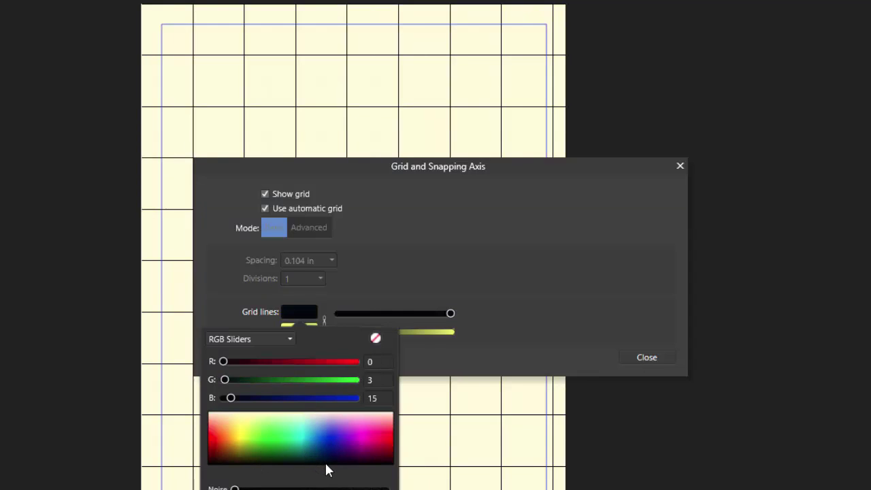
pyautogui.click(555, 359)
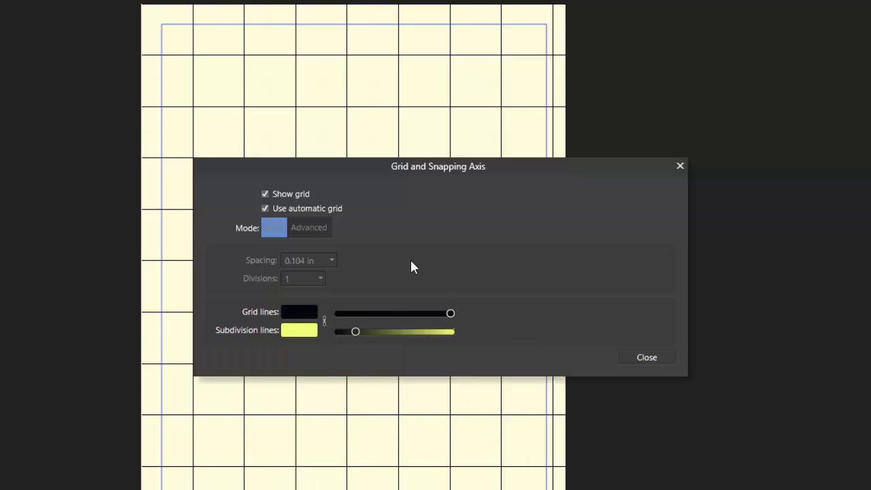
# Close the grid settings and snap the small peach square onto the grid near the top-left
pyautogui.click(662, 354)
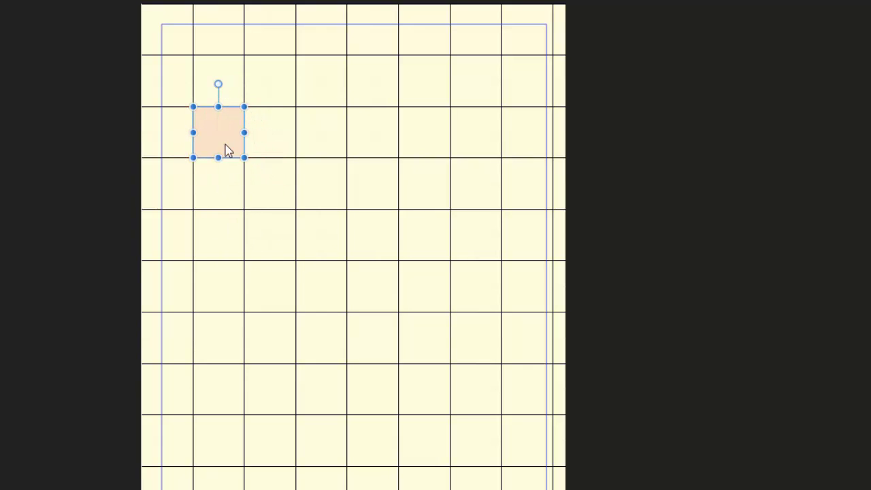
pyautogui.moveTo(227, 145); pyautogui.dragTo(379, 146)
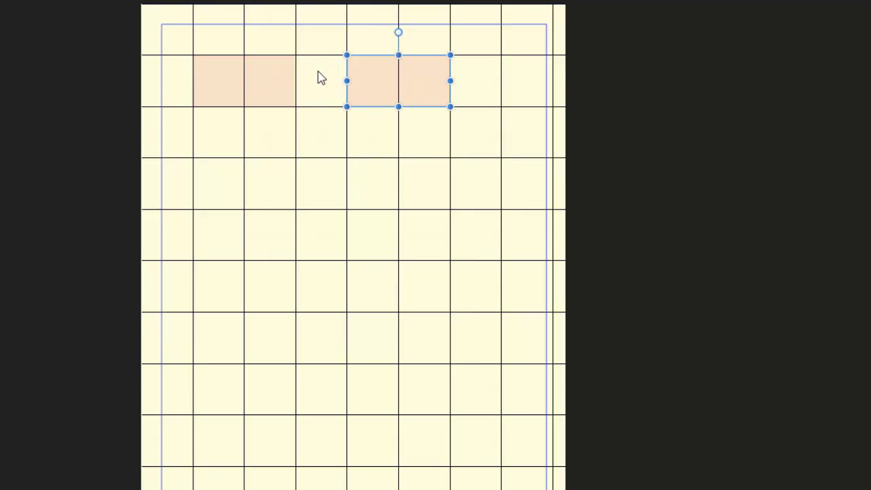
# Nudge the second peach rectangle left so it lines up with the grid cells
pyautogui.moveTo(394, 92)
pyautogui.mouseDown()
pyautogui.moveTo(369, 92)
pyautogui.moveTo(385, 92)
pyautogui.mouseUp()
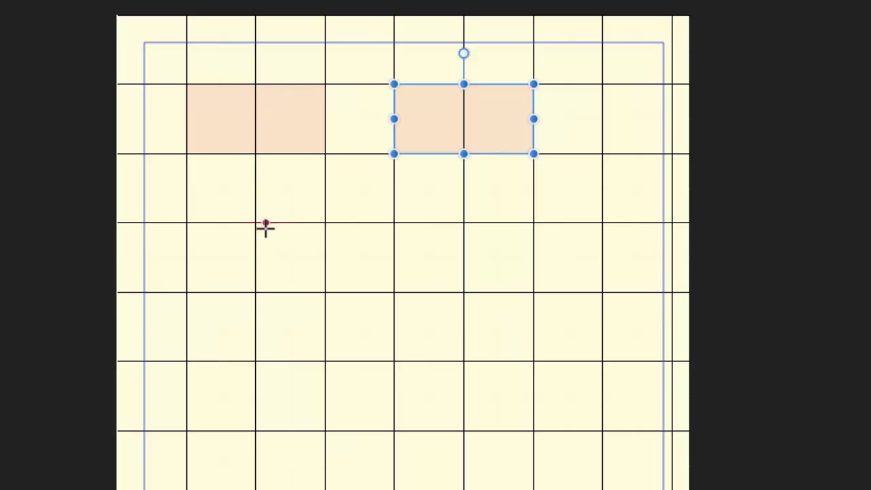
# Draw a 4 in by 2 in peach rectangle below the top pair, undoing two stray attempts
pyautogui.moveTo(257, 231); pyautogui.dragTo(379, 278)
pyautogui.moveTo(302, 252); pyautogui.dragTo(300, 255)
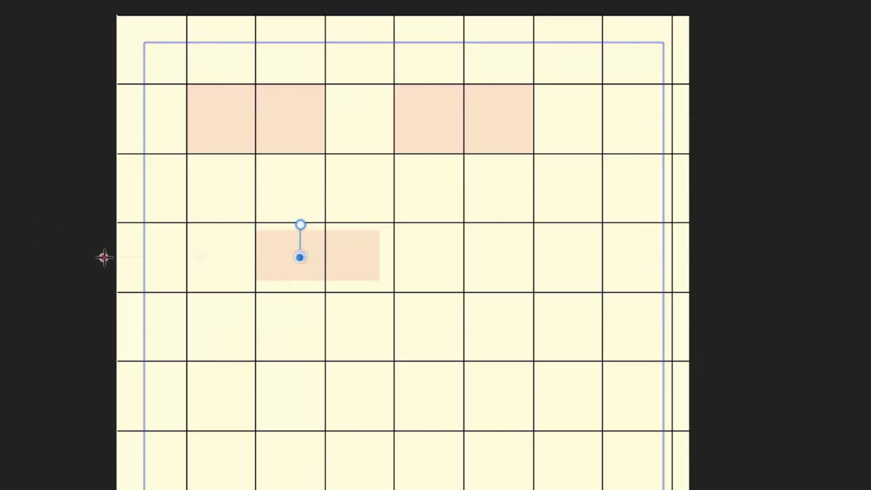
pyautogui.hotkey('ctrl', 'z')
pyautogui.hotkey('ctrl', 'z')
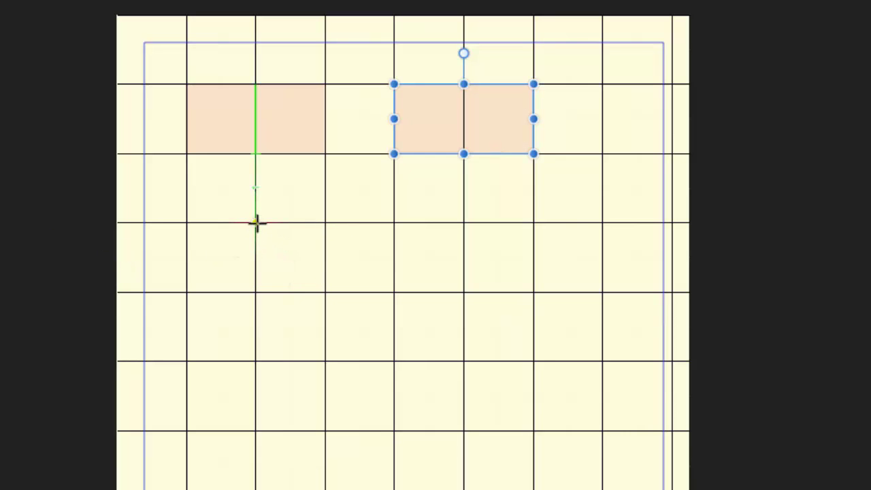
pyautogui.moveTo(256, 223); pyautogui.dragTo(531, 355)
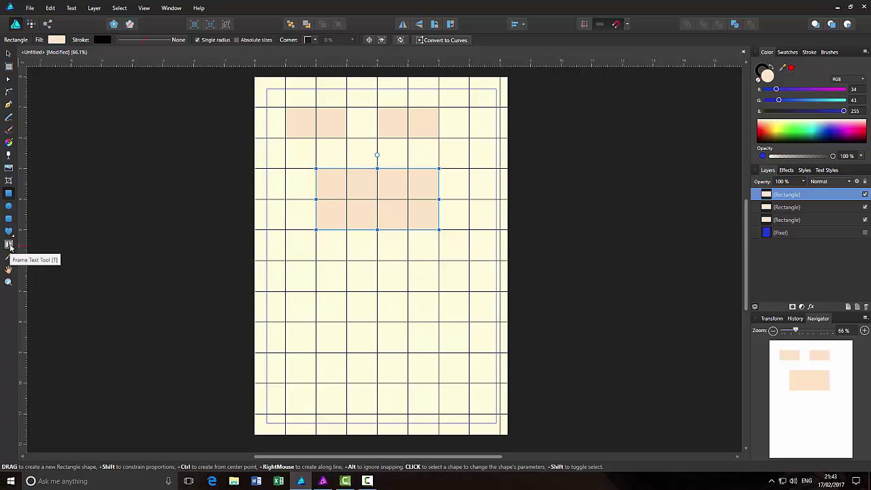
# Draw a text frame over the large peach rectangle and fill it with Lorem ipsum filler text
pyautogui.click(9, 245)
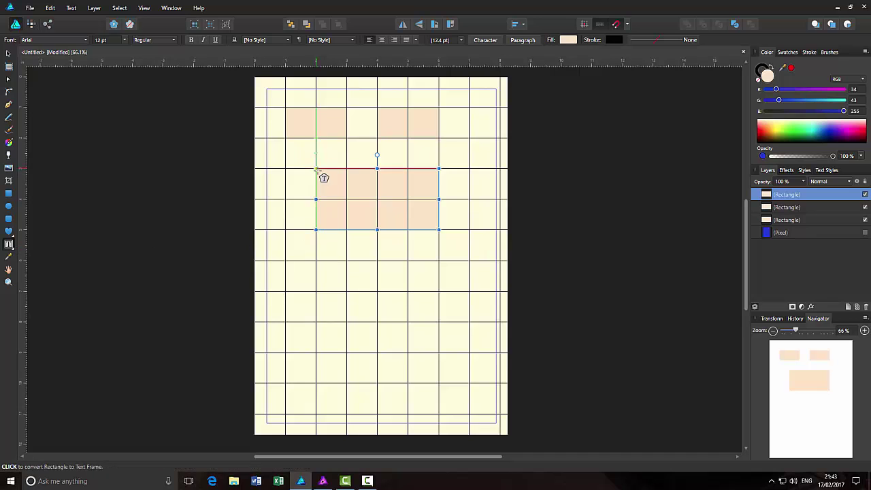
pyautogui.moveTo(316, 169); pyautogui.dragTo(439, 229)
pyautogui.click(72, 9)
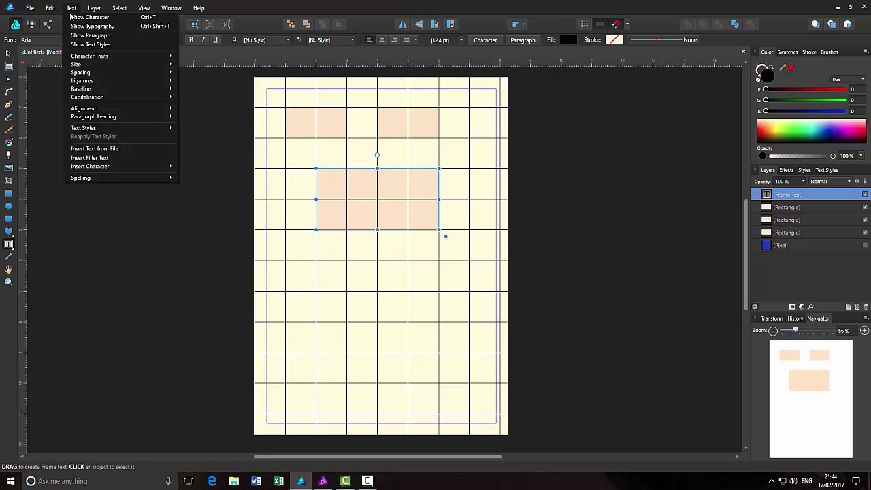
pyautogui.click(100, 158)
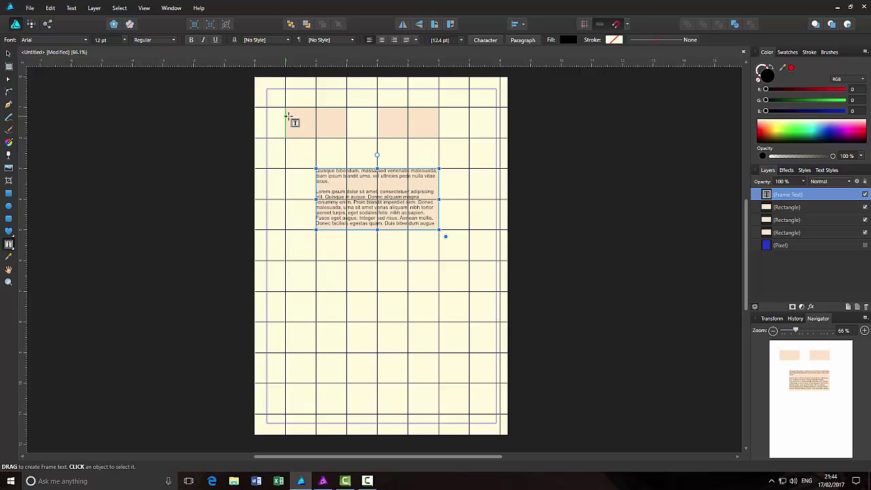
# Type 'Fish' as artistic text in the top-left peach rectangle
pyautogui.click(12, 249)
pyautogui.click(46, 243)
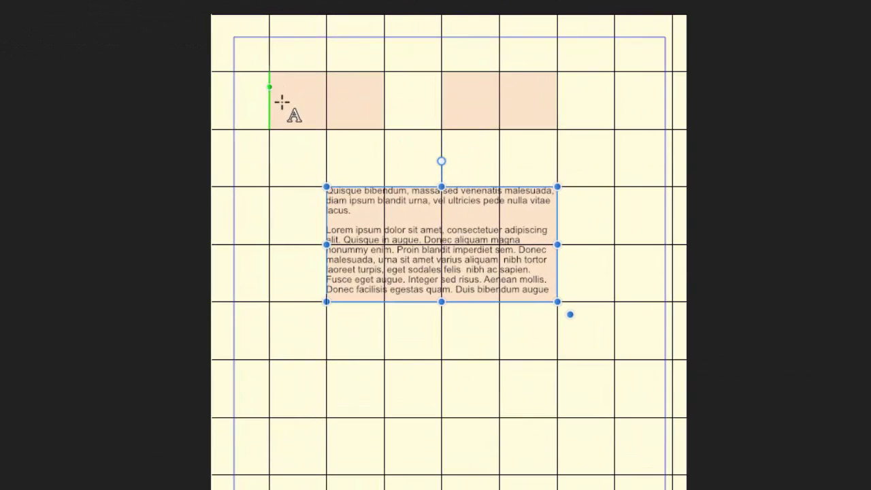
pyautogui.moveTo(287, 116)
pyautogui.mouseDown()
pyautogui.moveTo(294, 128)
pyautogui.moveTo(285, 119)
pyautogui.mouseUp()
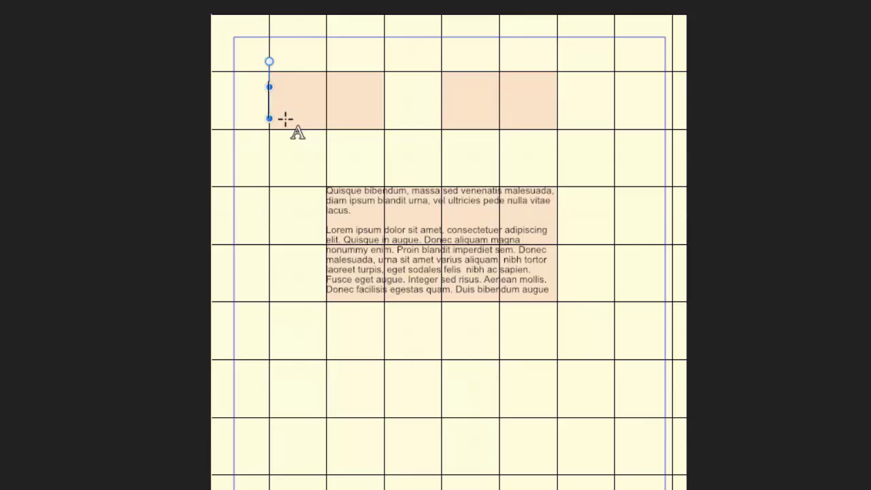
pyautogui.write('Fish')
pyautogui.press('Escape')
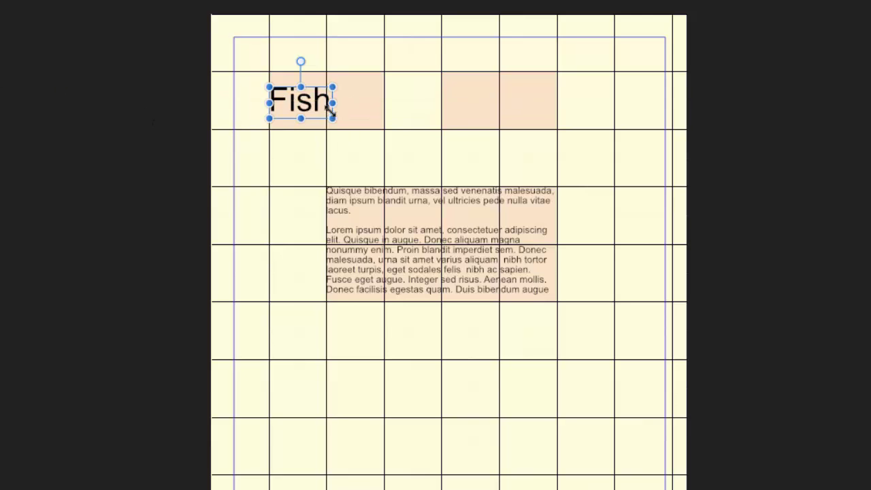
# Stretch the Fish heading to 2 in wide and snap it into the rectangle
pyautogui.moveTo(340, 105); pyautogui.dragTo(385, 104)
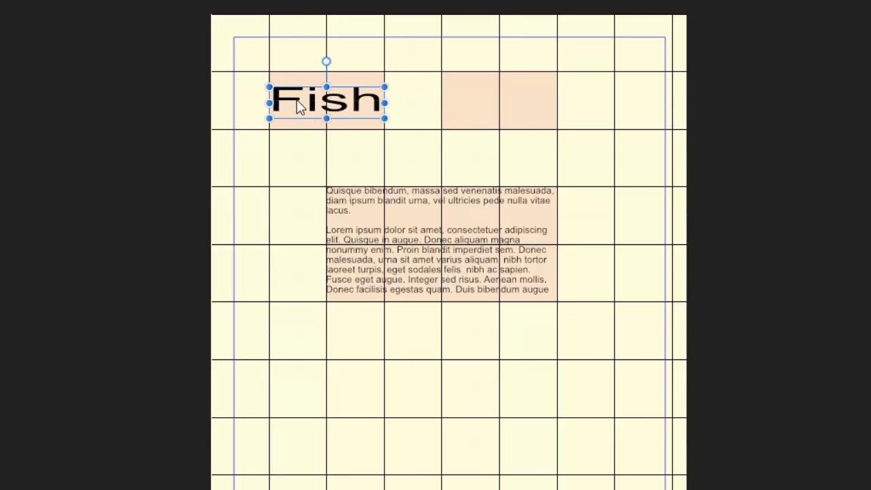
pyautogui.moveTo(344, 108); pyautogui.dragTo(344, 99)
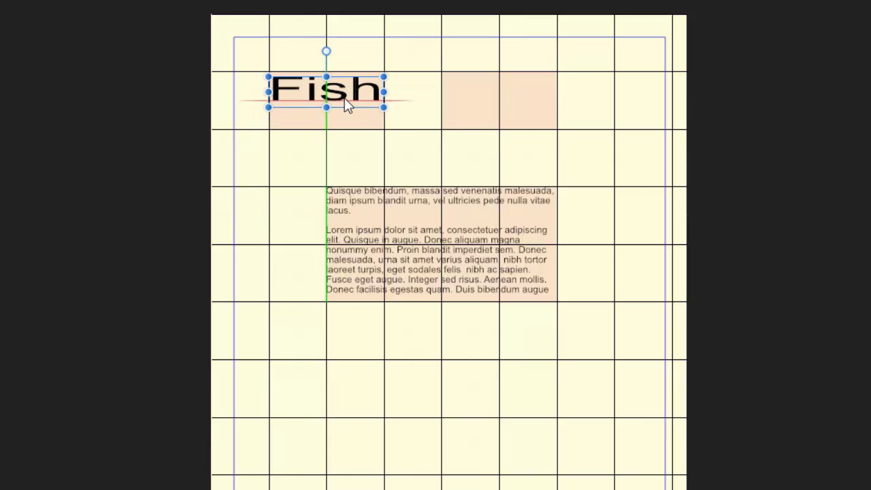
pyautogui.moveTo(345, 99); pyautogui.dragTo(344, 98)
pyautogui.moveTo(344, 97); pyautogui.dragTo(346, 119)
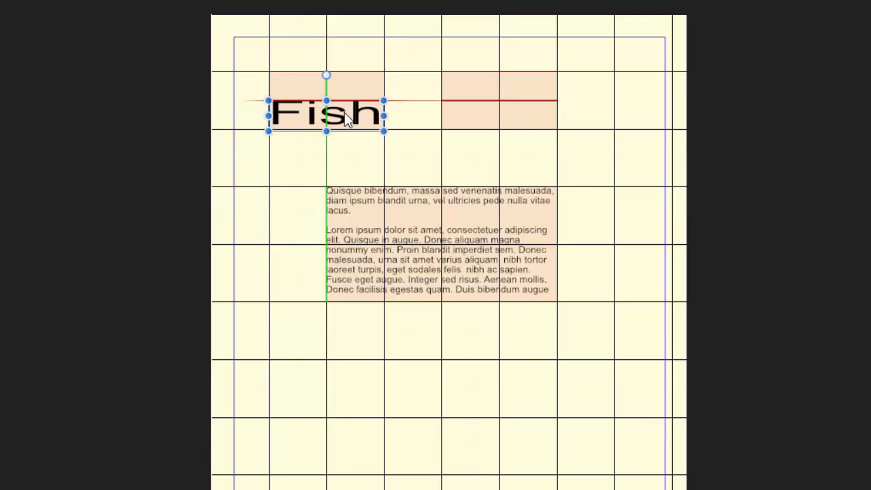
pyautogui.moveTo(344, 111); pyautogui.dragTo(344, 101)
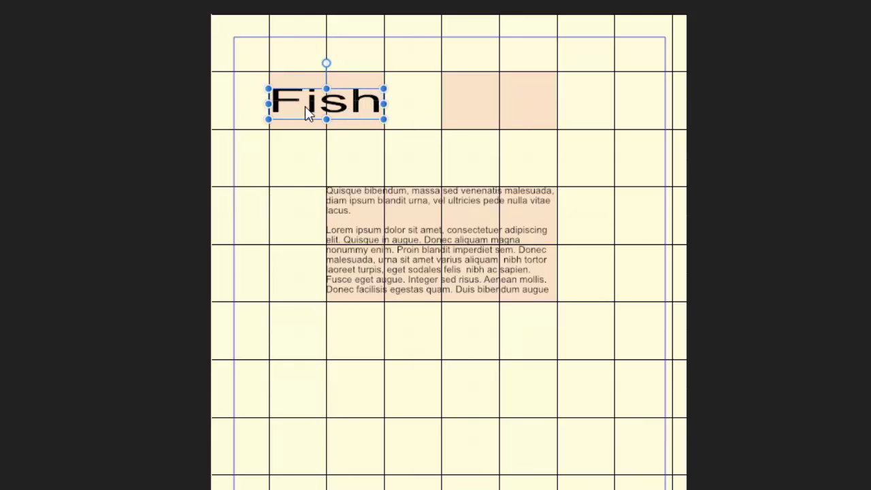
# Select the top-right peach rectangle beside the Fish heading
pyautogui.click(510, 107)
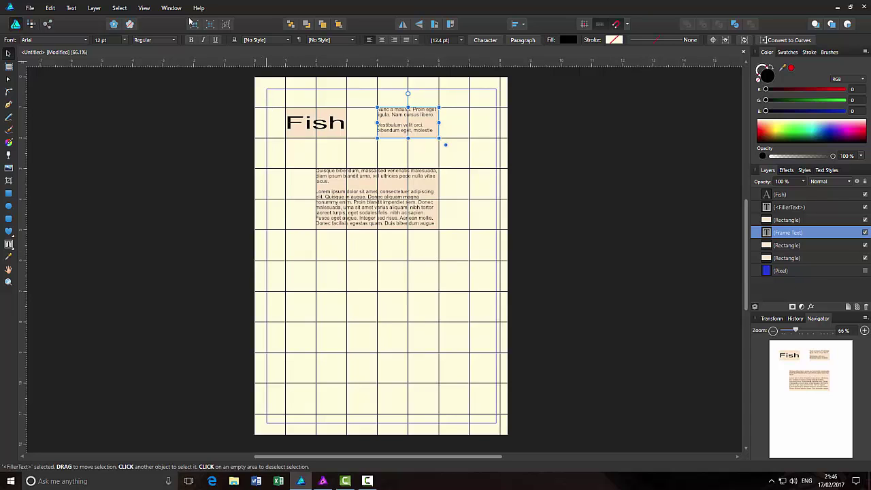
# Turn off Show Grid and make the blue (Pixel) background layer visible
pyautogui.click(144, 9)
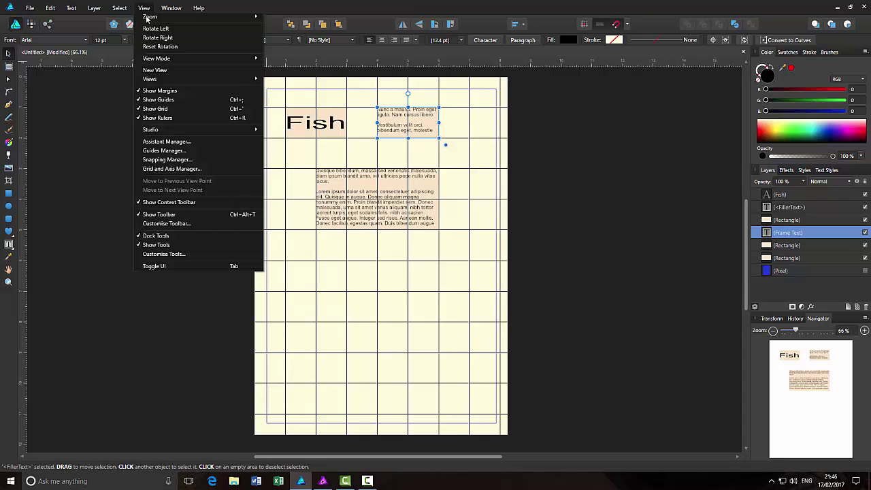
pyautogui.click(156, 109)
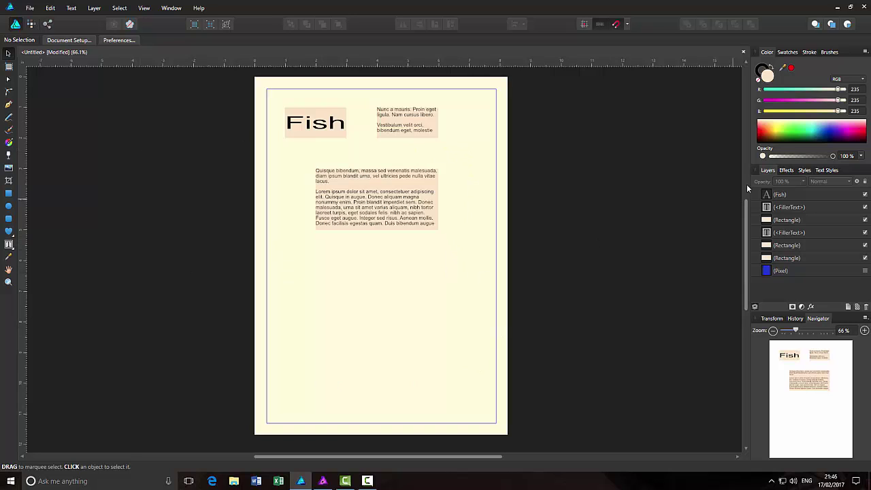
pyautogui.click(865, 271)
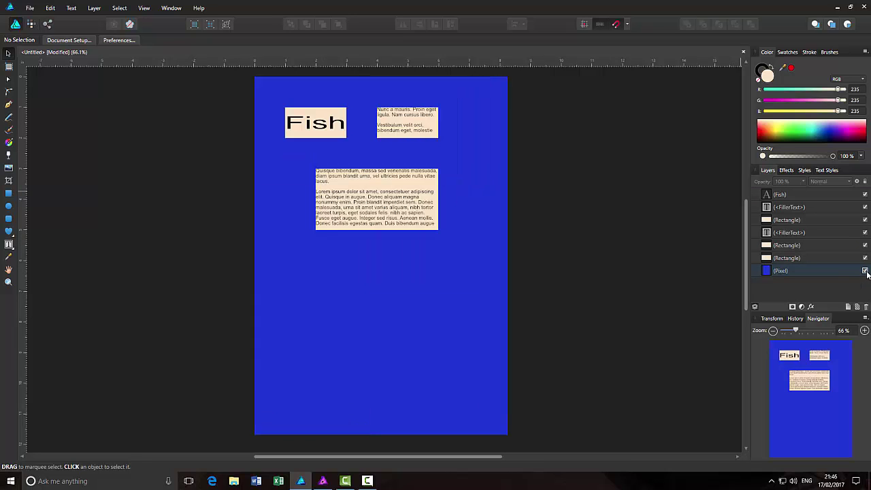